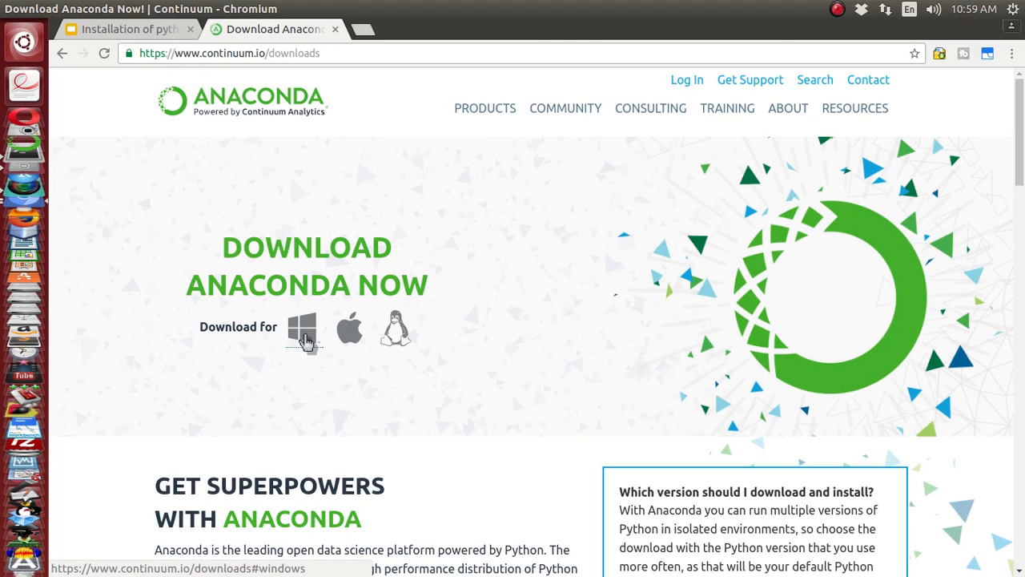
Compare the Anaconda 4.3.1 downloads for Linux, macOS and Windows, and examine the Python 3.6 bash install command for Linux.
left_click(395, 340)
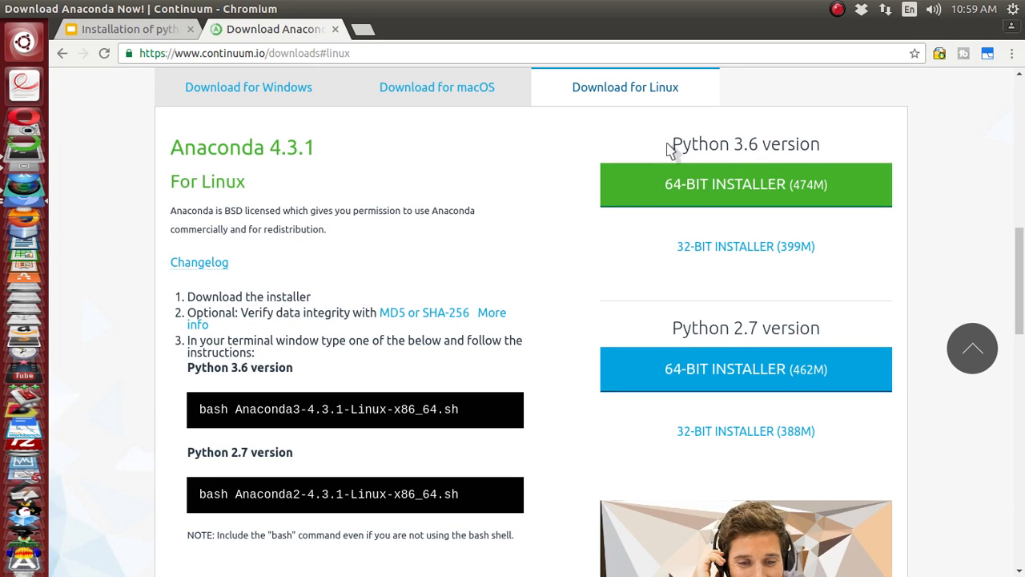
left_click_drag(671, 147, 818, 149)
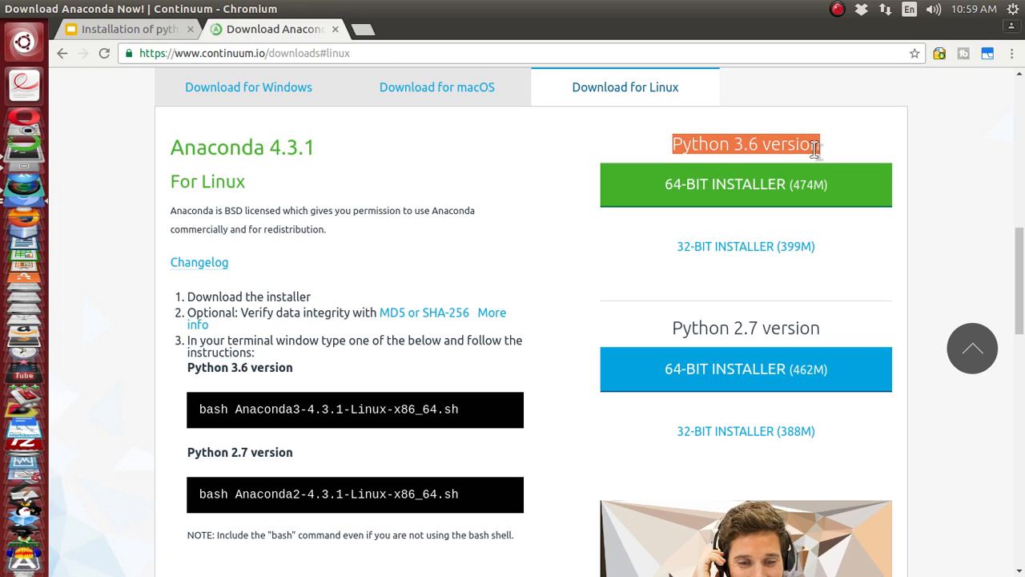
left_click(459, 93)
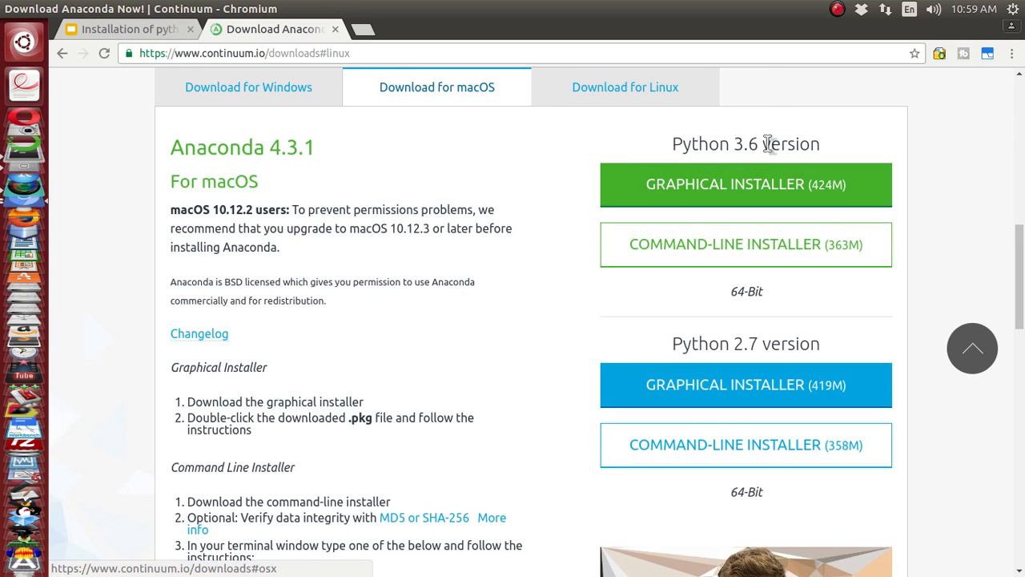
left_click(280, 88)
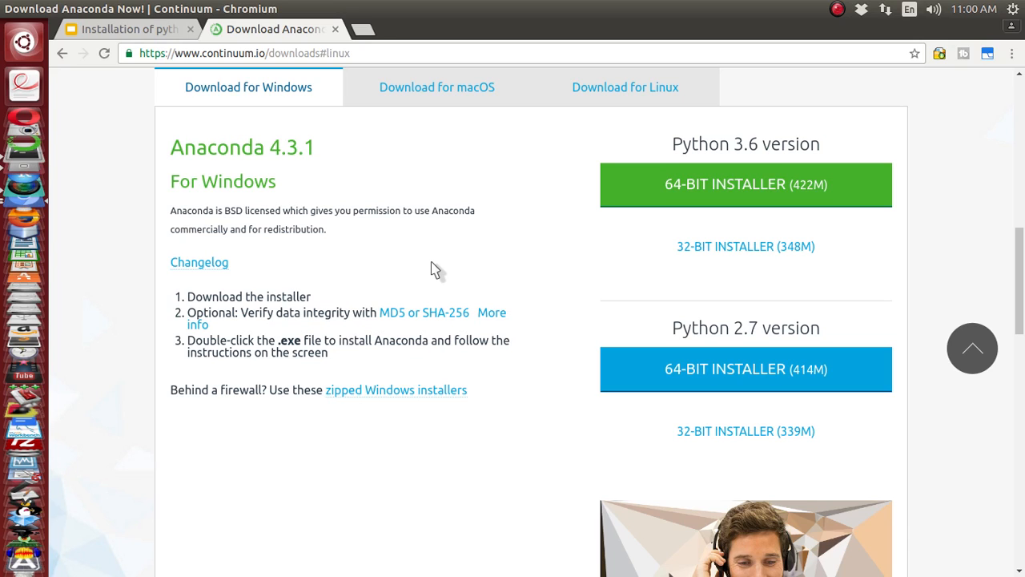
left_click(440, 97)
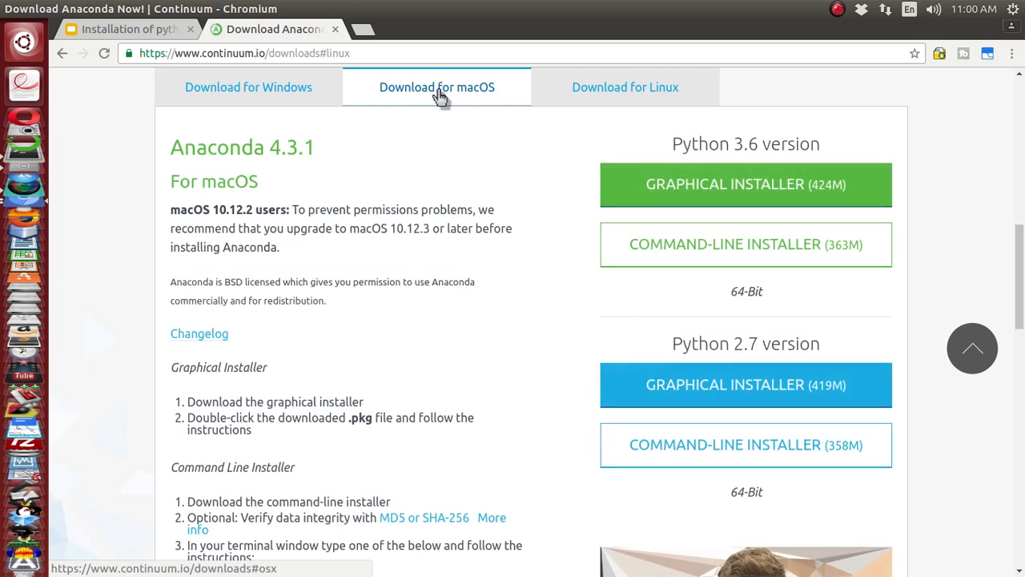
left_click(588, 101)
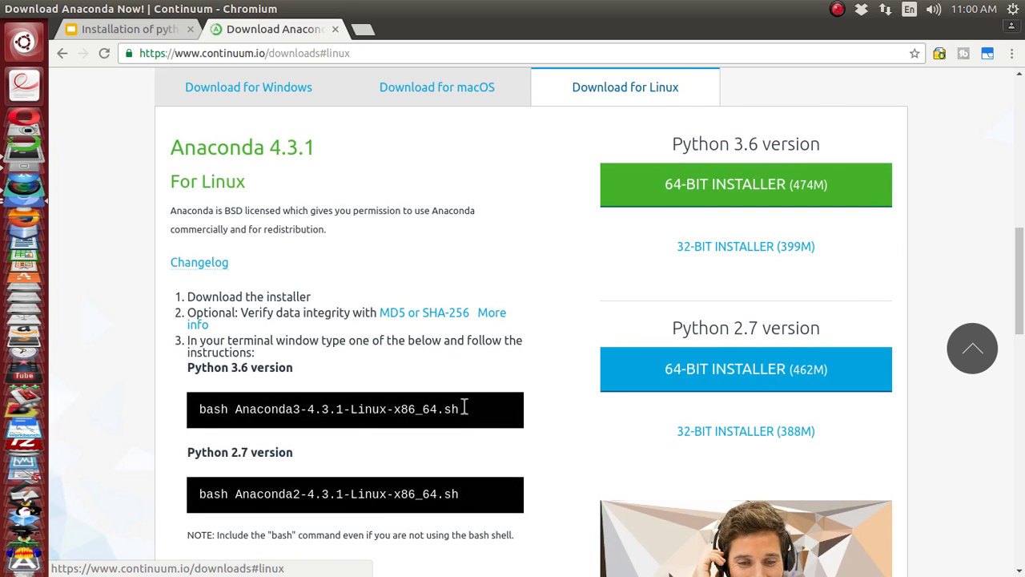
left_click_drag(465, 407, 232, 408)
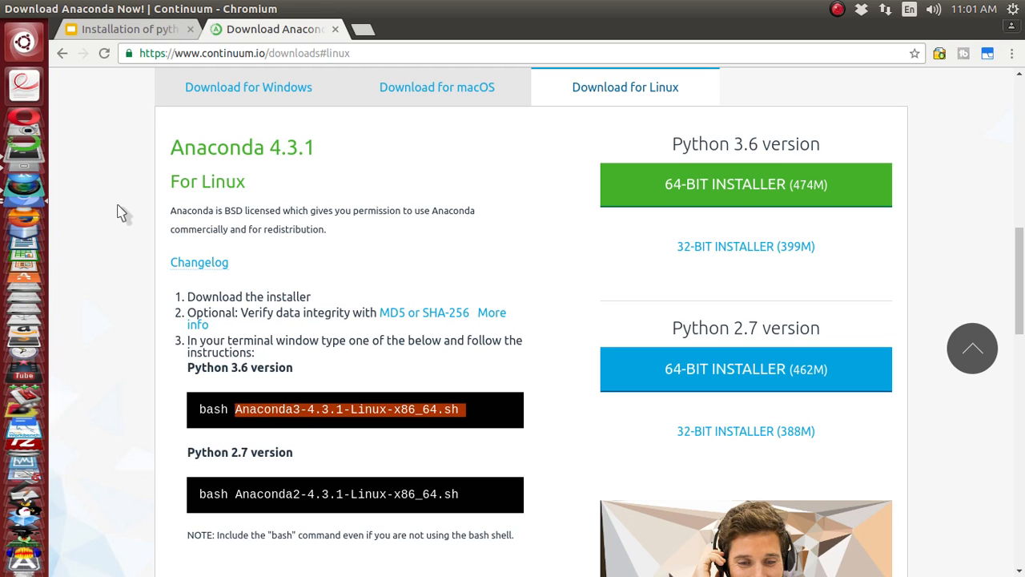
Open a terminal over the web page and start Anaconda Navigator with the command anaconda-navigator.
key("ctrl+alt+t")
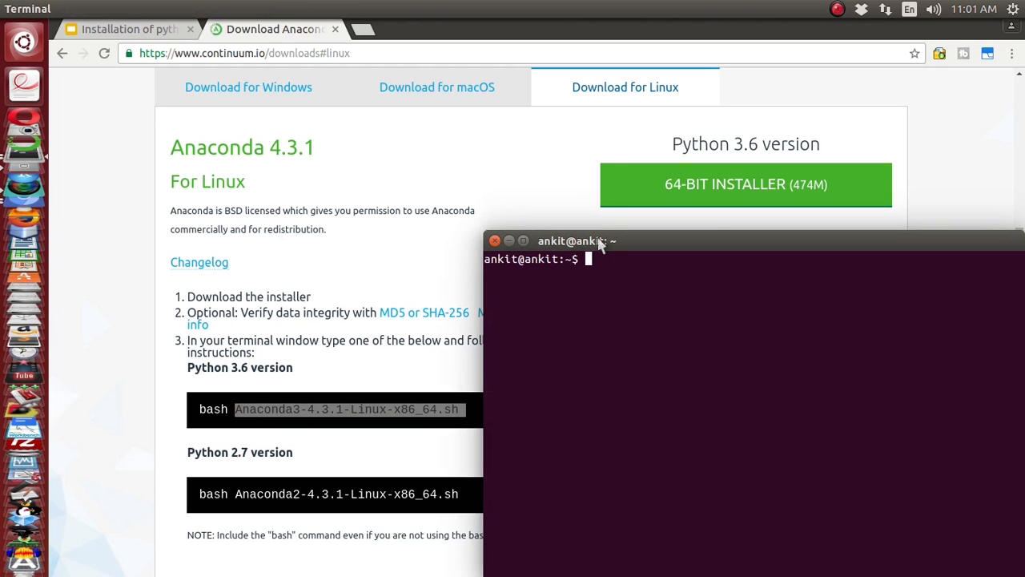
left_click_drag(599, 243, 424, 133)
type("ana")
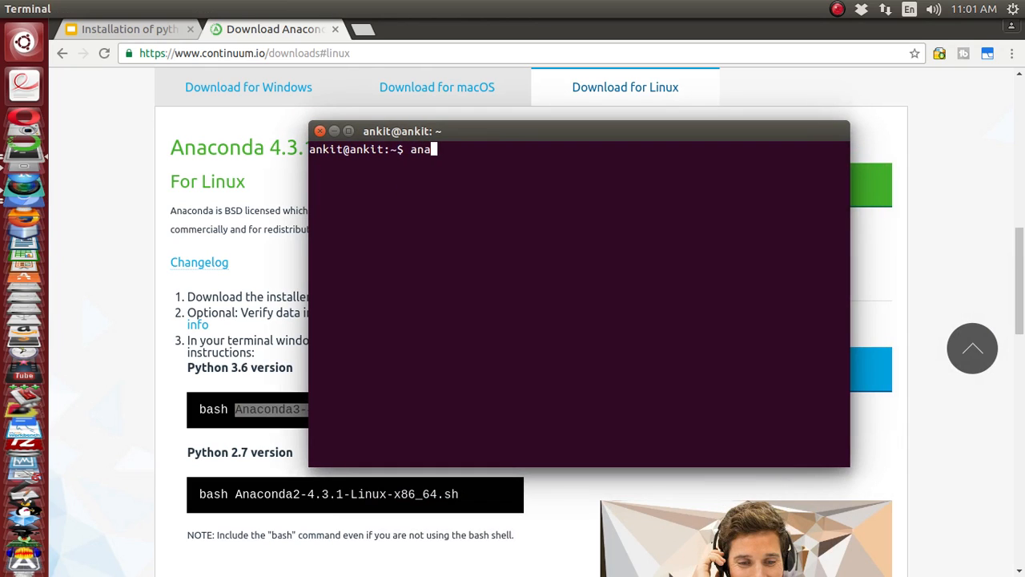
type("conda-navigator")
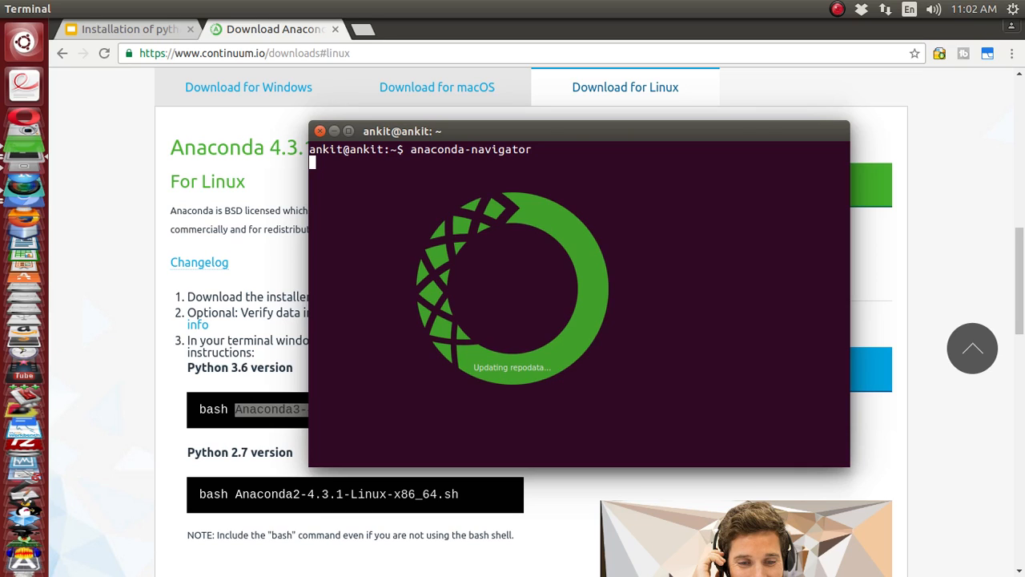
Open a second terminal tab and enter the command spyder.
right_click(662, 189)
left_click(687, 216)
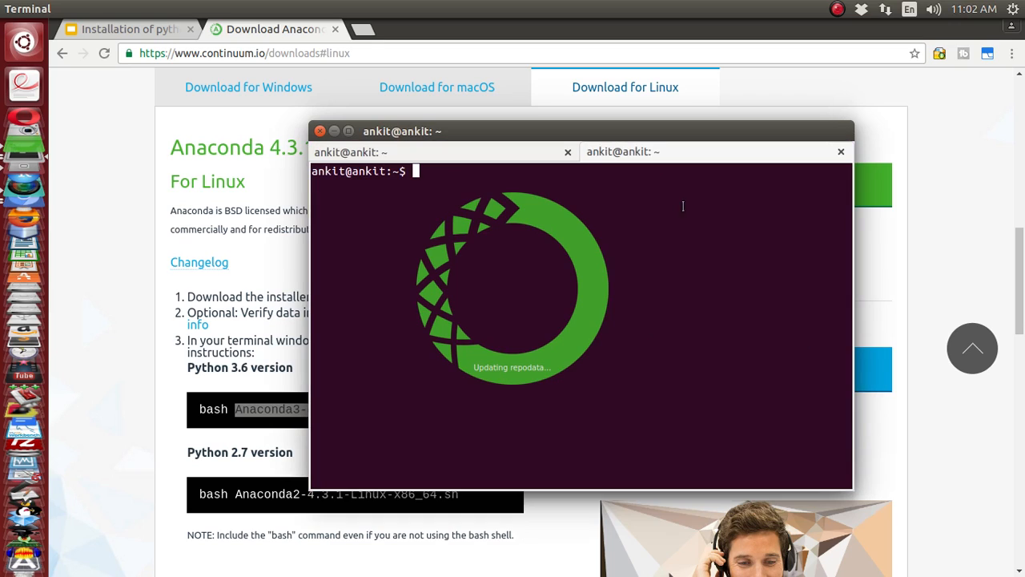
type("spyder")
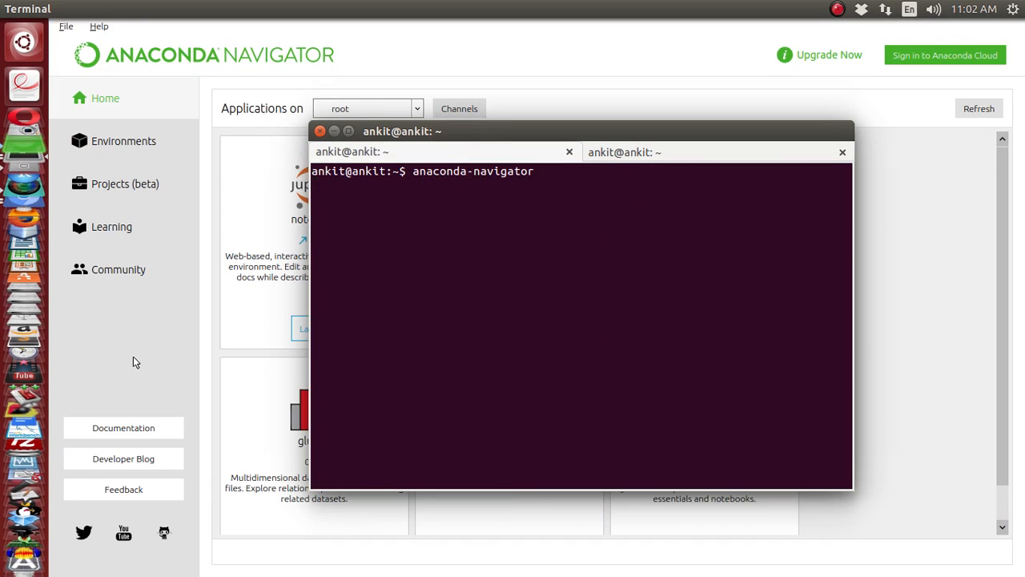
Switch to Anaconda Navigator, launch Spyder from it and maximize the Spyder window.
left_click(133, 357)
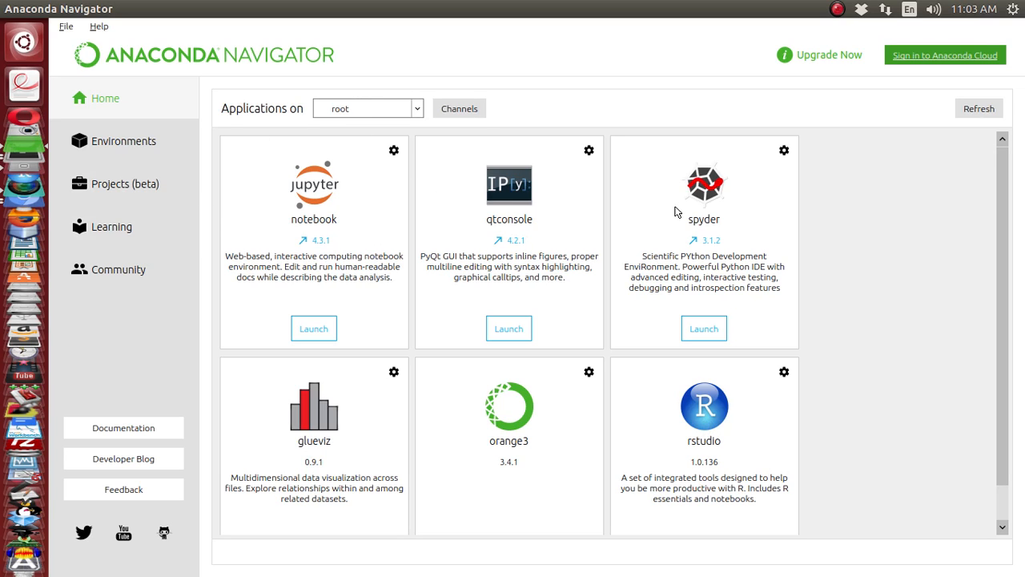
left_click(697, 328)
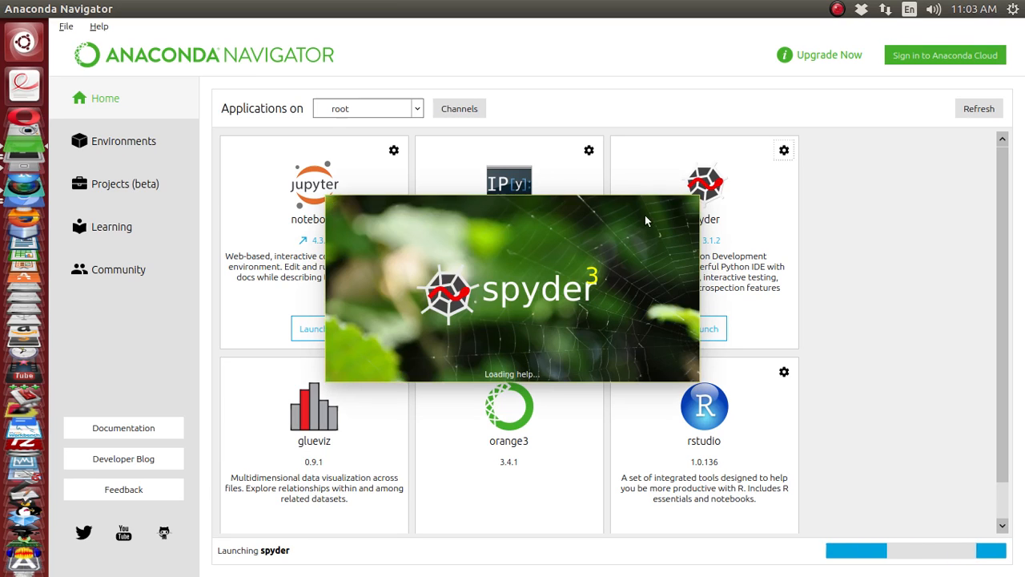
key("alt+Tab")
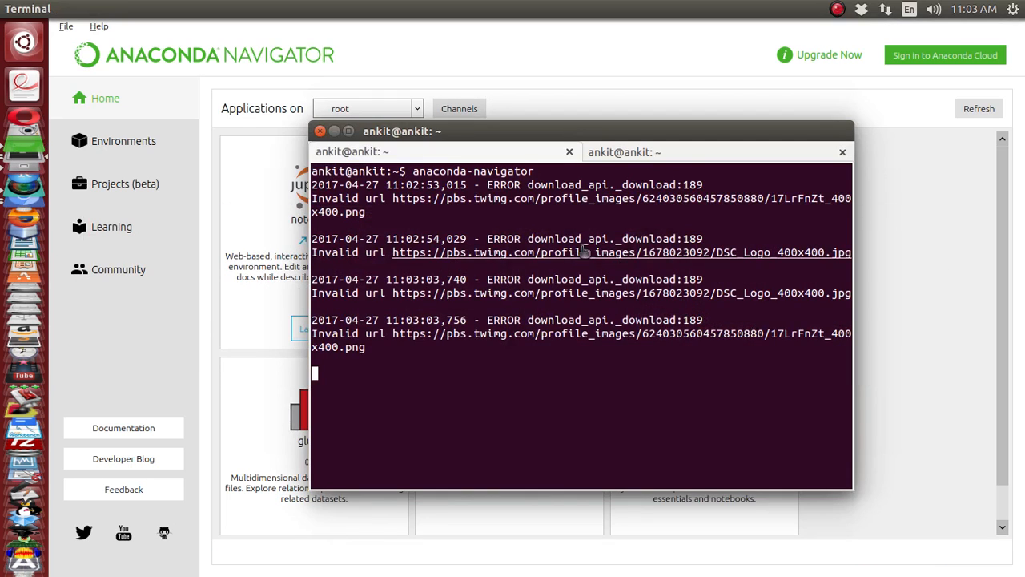
key("ctrl+shift+t")
type("spyder")
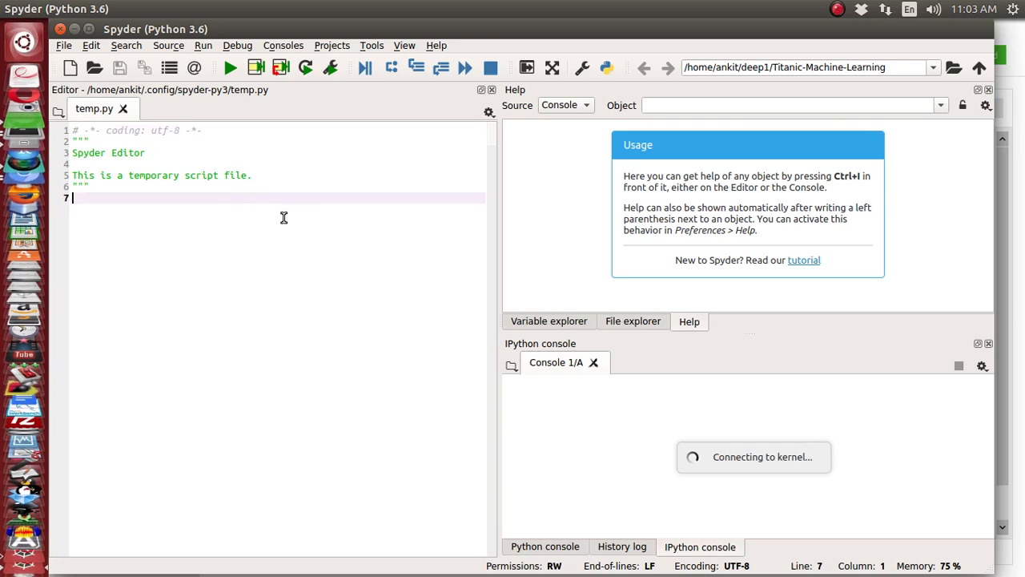
double_click(276, 29)
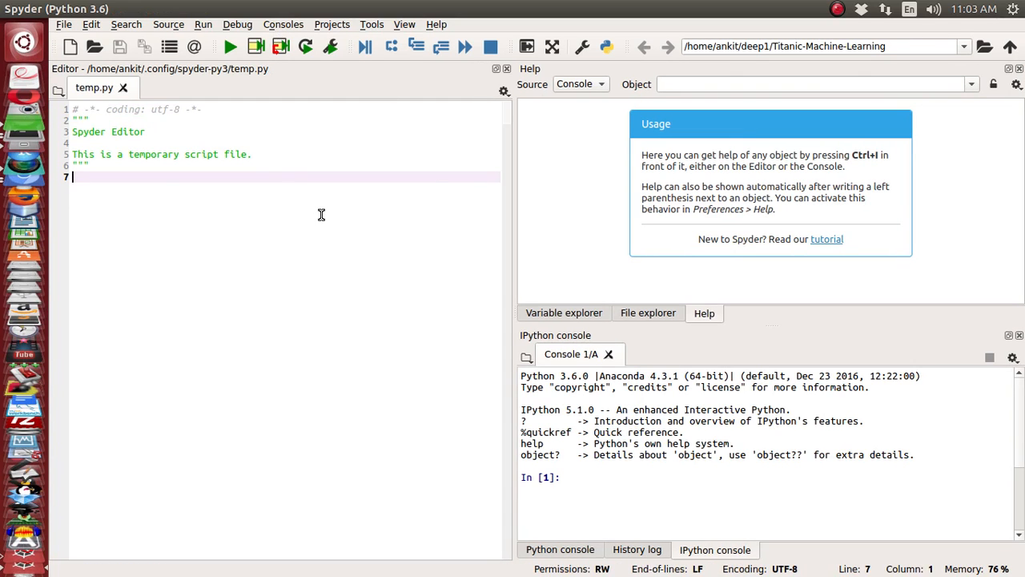
Switch back to Anaconda Navigator and quit it without closing the running Spyder, then return to the script editor.
key("alt+Tab")
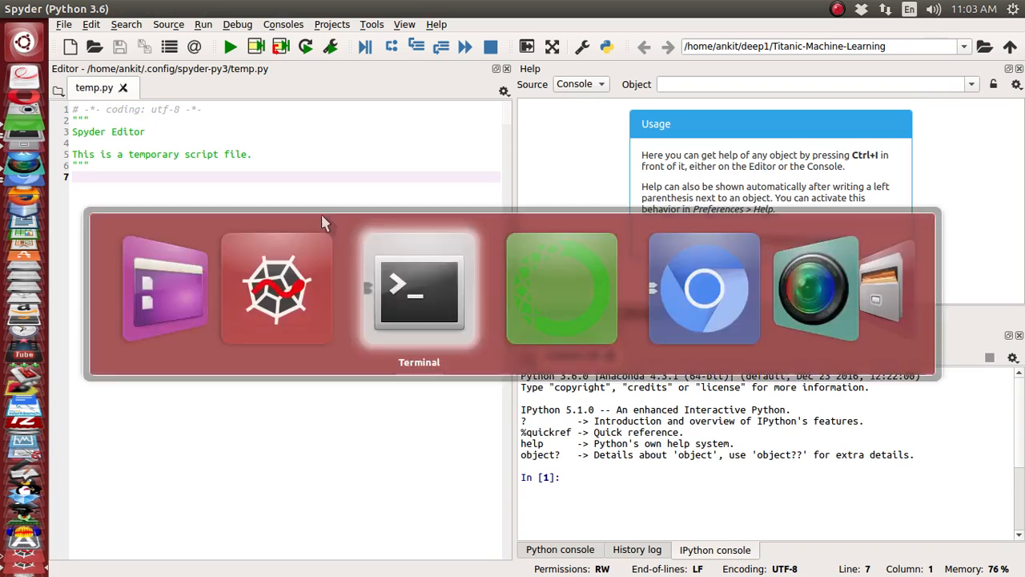
key("alt+Tab")
key("Tab")
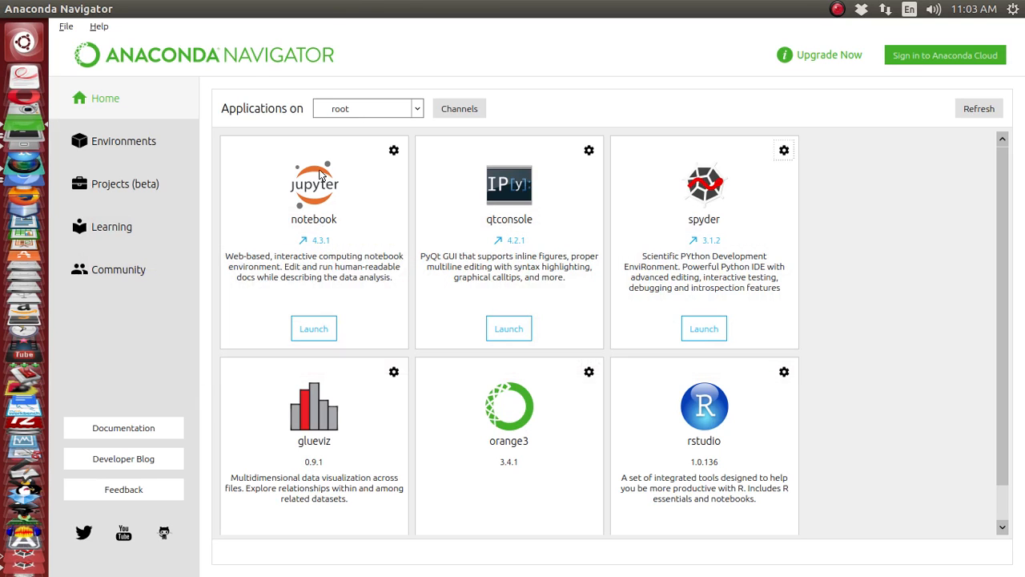
double_click(457, 8)
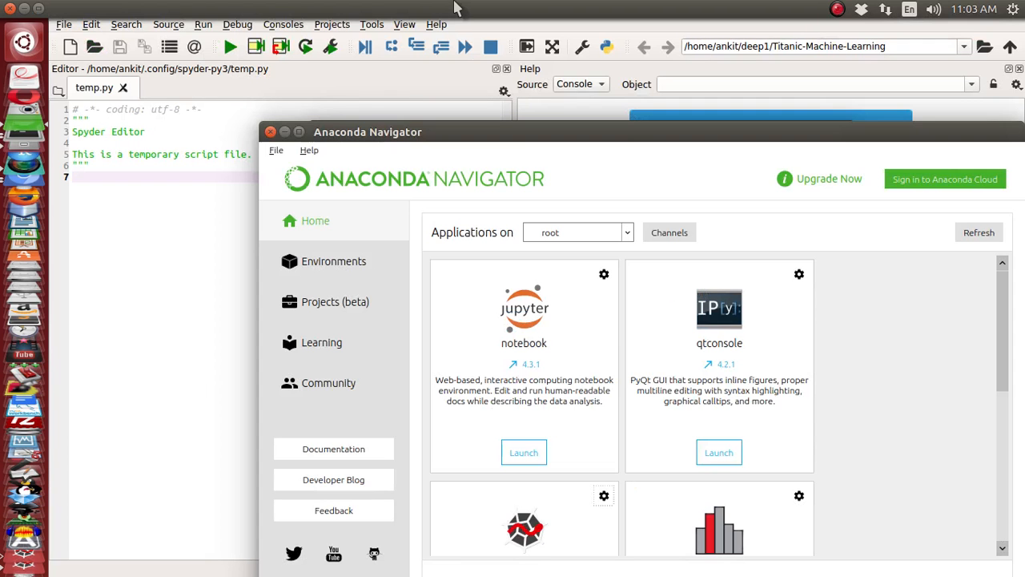
left_click(271, 132)
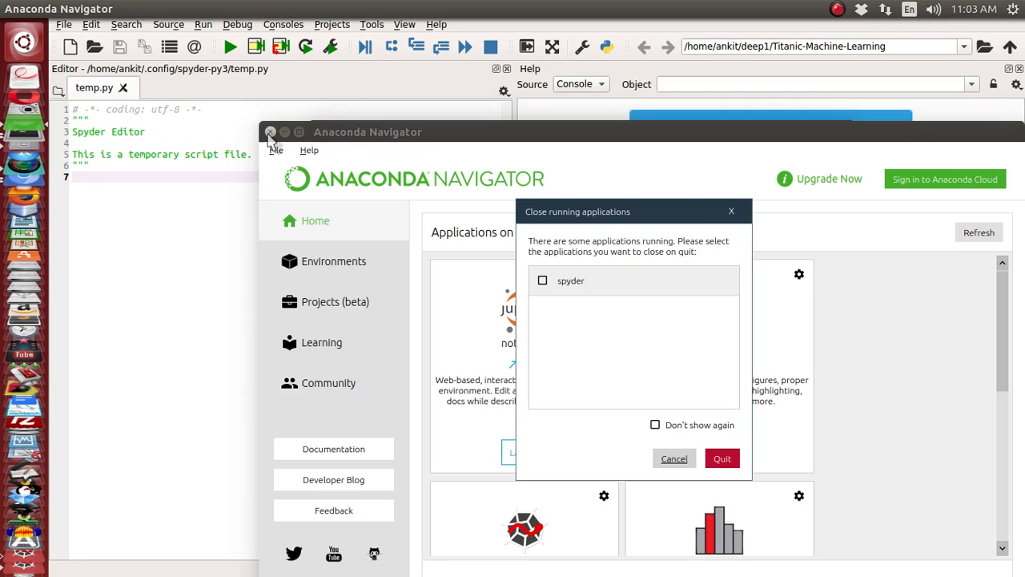
left_click(722, 460)
left_click(698, 391)
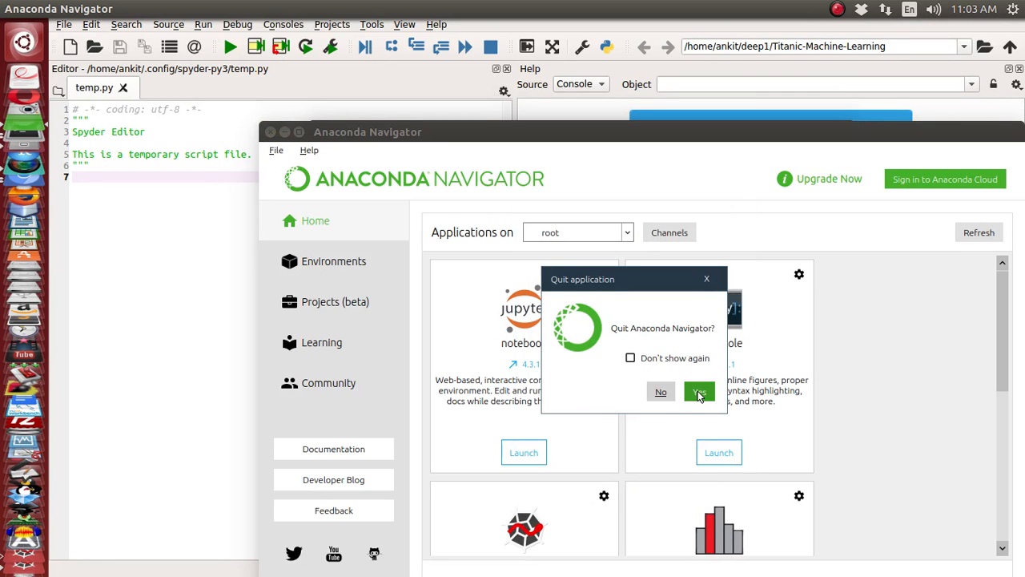
left_click(197, 252)
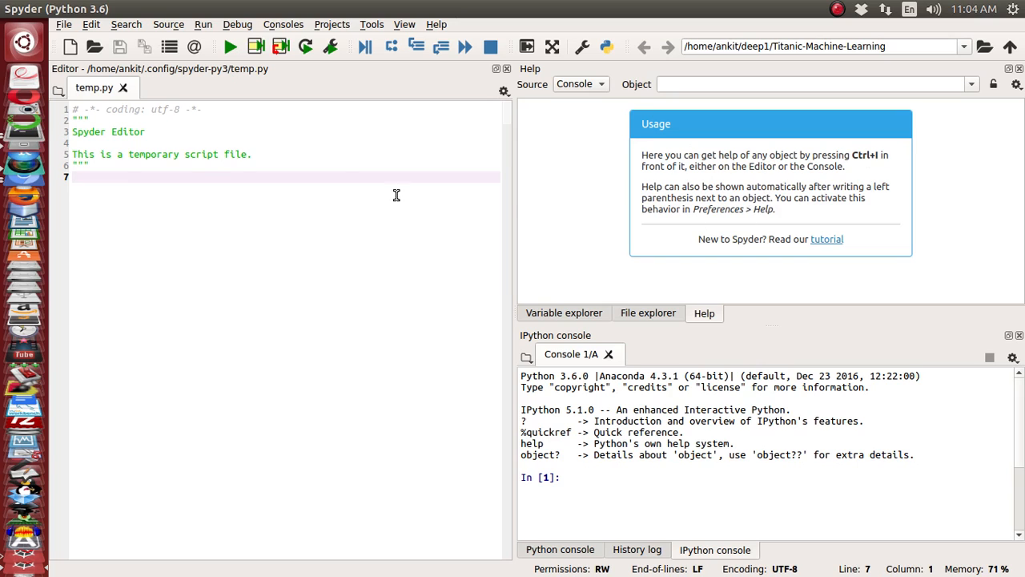
Look through the working directory's files and the list of recent directories, then show the Variable explorer.
left_click(646, 315)
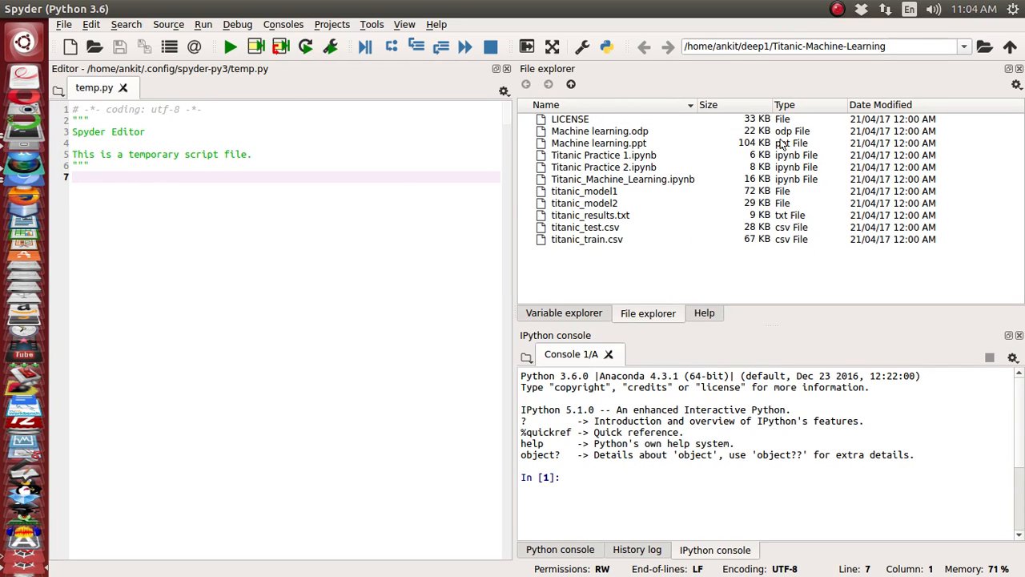
left_click(964, 48)
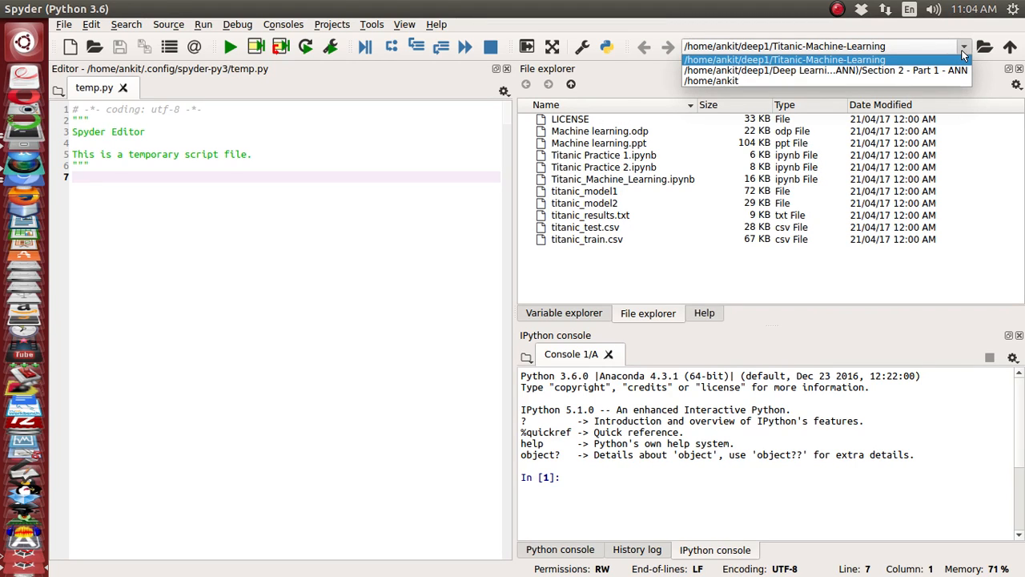
left_click(654, 295)
left_click(580, 316)
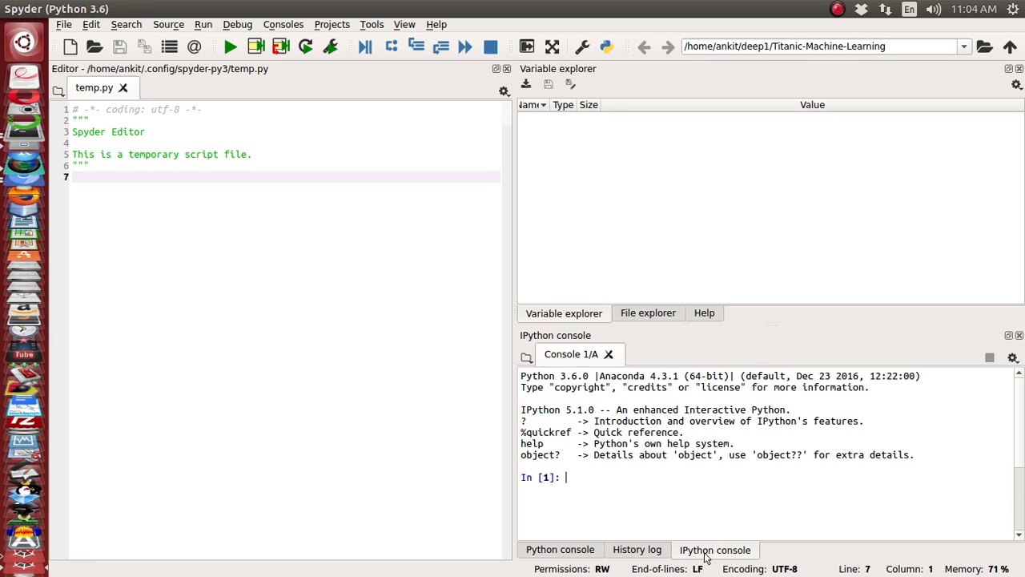
View the Python console and the History log, then return to the IPython console.
left_click(546, 554)
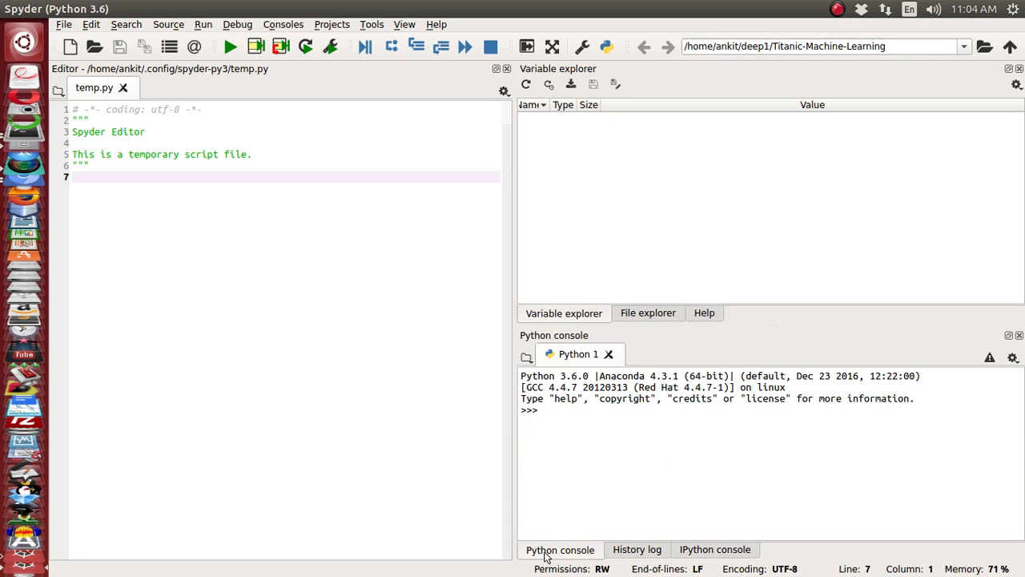
left_click(631, 553)
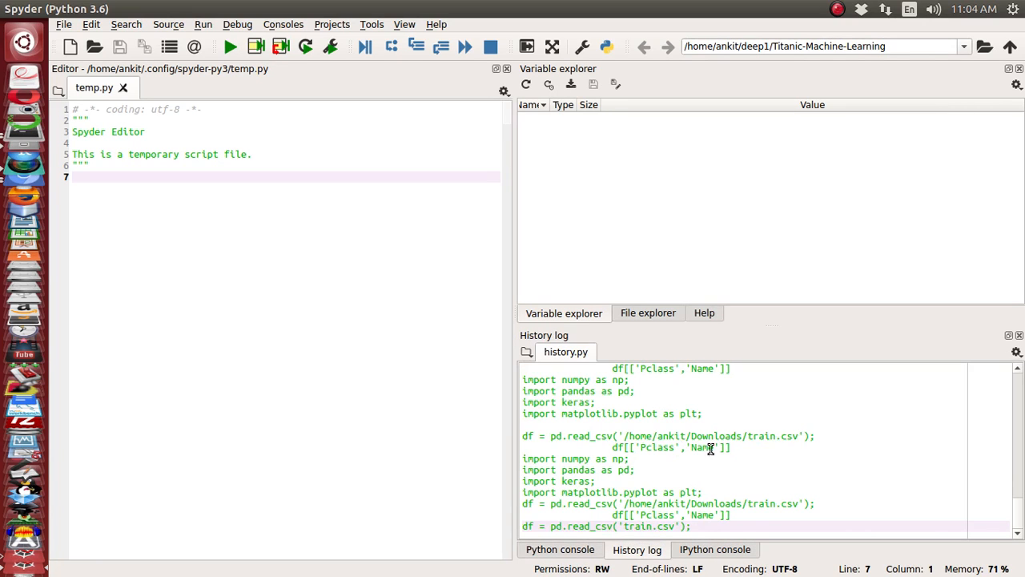
left_click(726, 553)
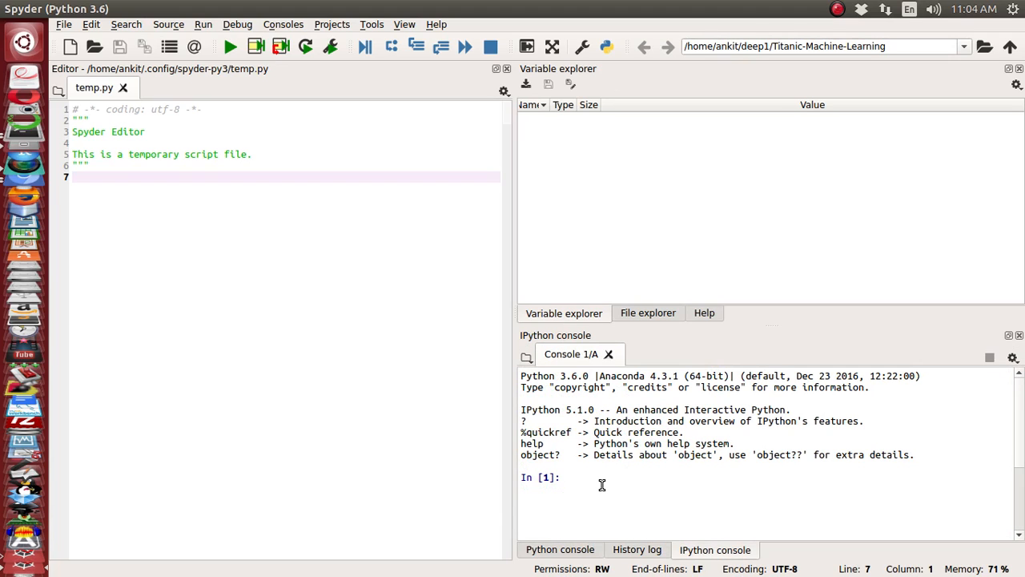
Add print("Hello world") on line 8 of temp.py and run only that line in the IPython console.
left_click(129, 181)
key("Return")
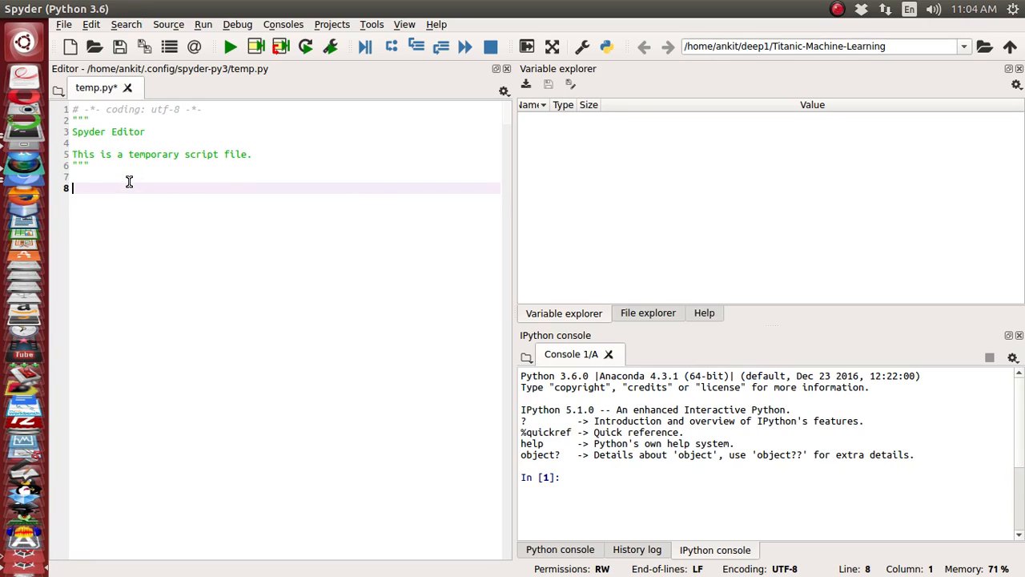
type("print(")
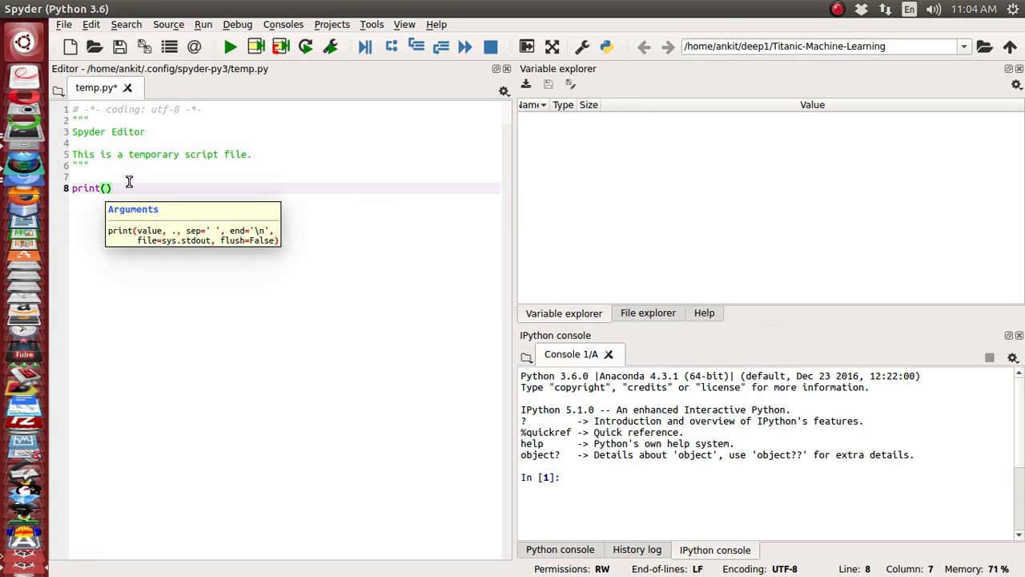
type("\"He")
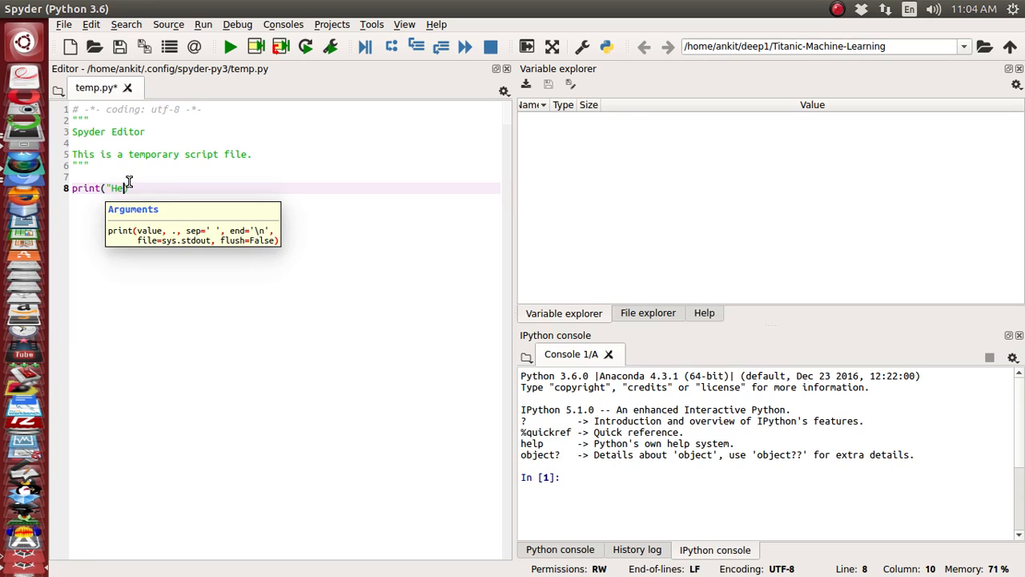
type("llo world\")")
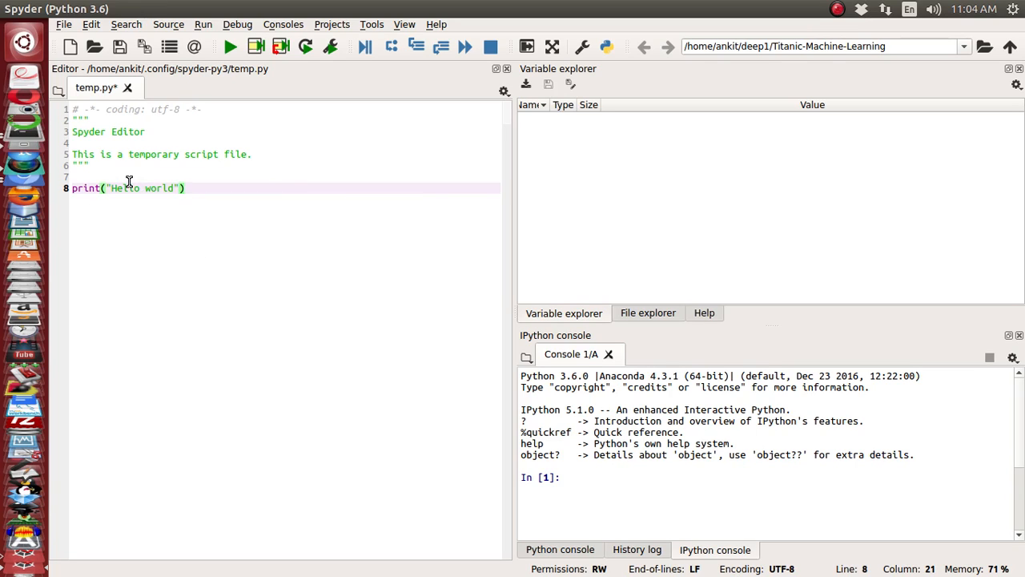
key("shift+Home")
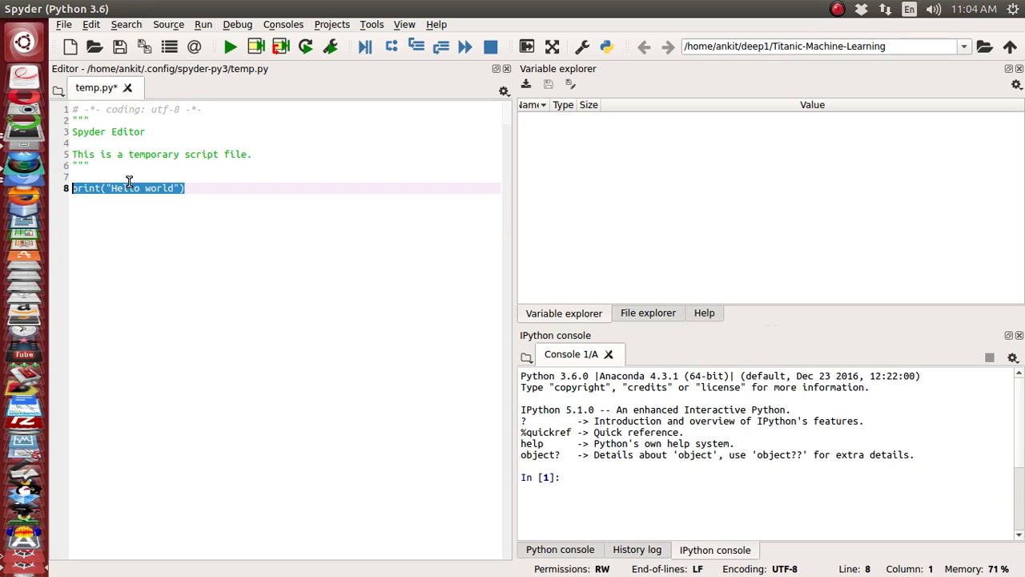
key("F9")
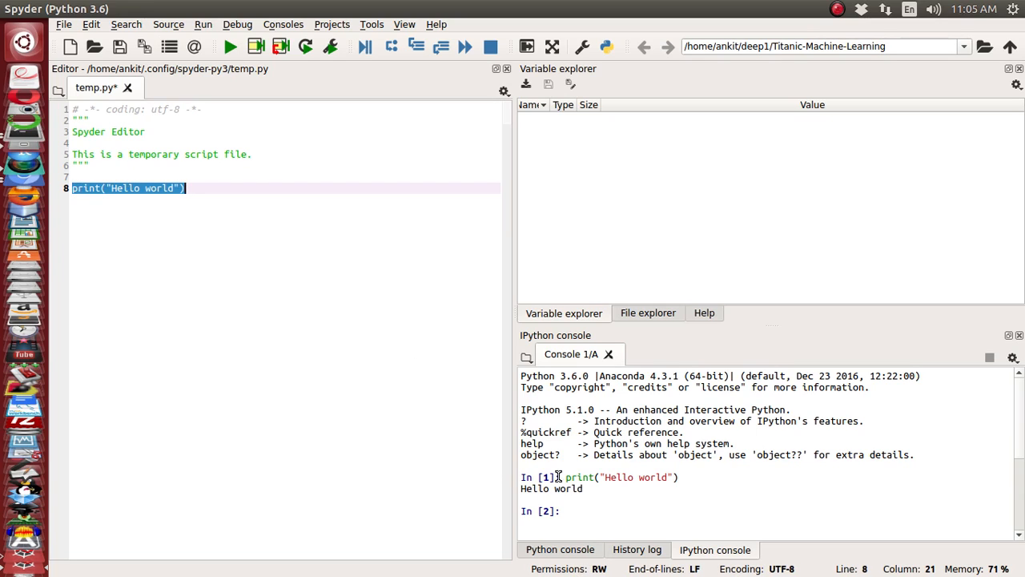
Add the assignment a = 2 on line 10 of temp.py, leaving line 9 blank, and run only that line in the IPython console.
left_click_drag(592, 488, 499, 480)
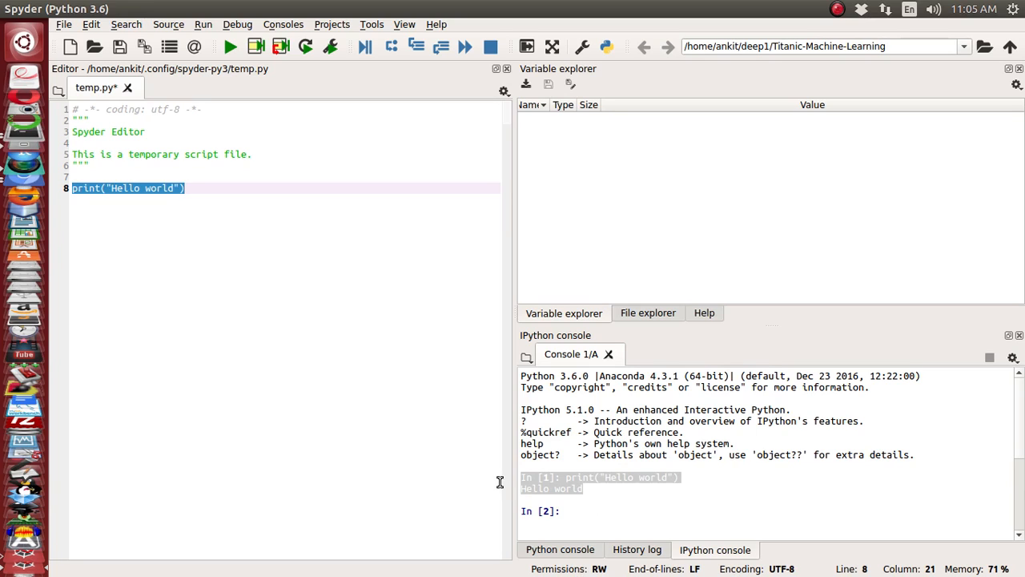
left_click(600, 487)
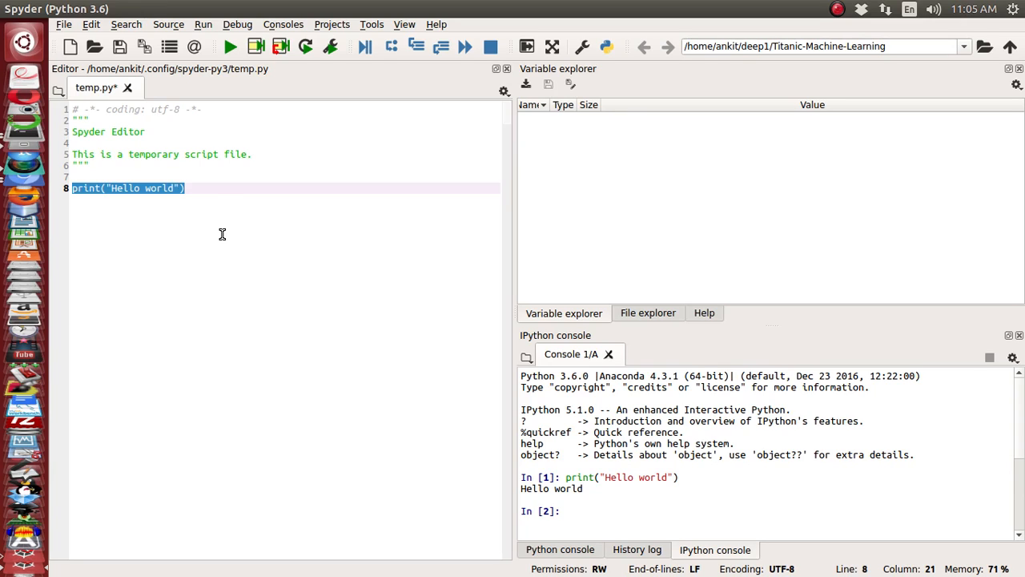
left_click(220, 193)
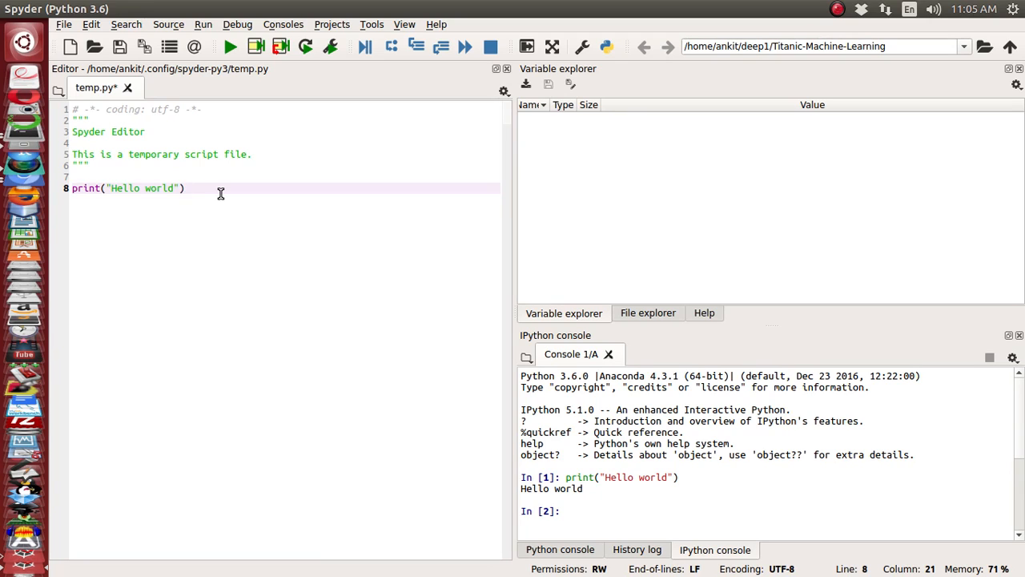
key("Return")
key("Return")
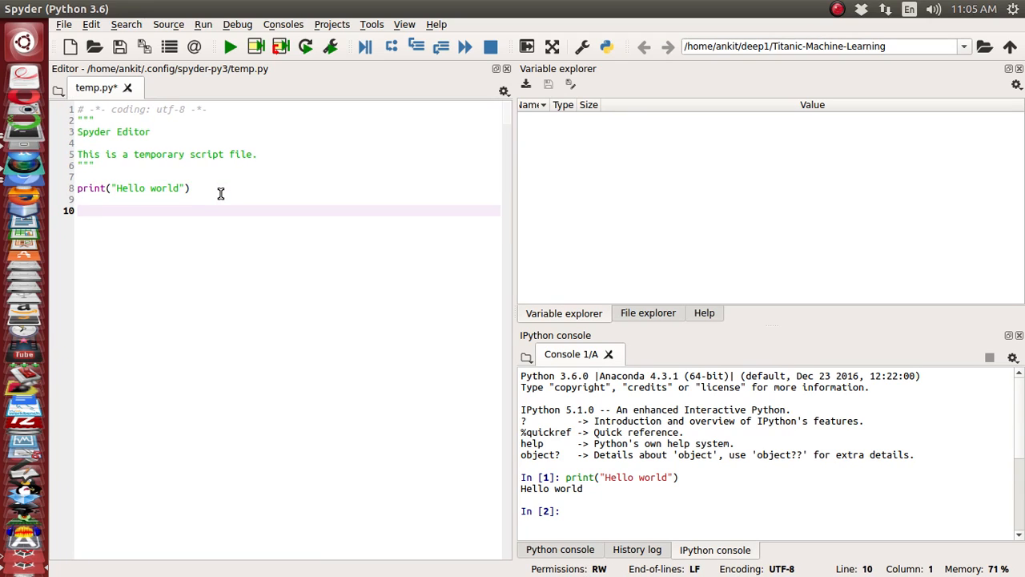
type("a = 2")
key("shift+Home")
key("F9")
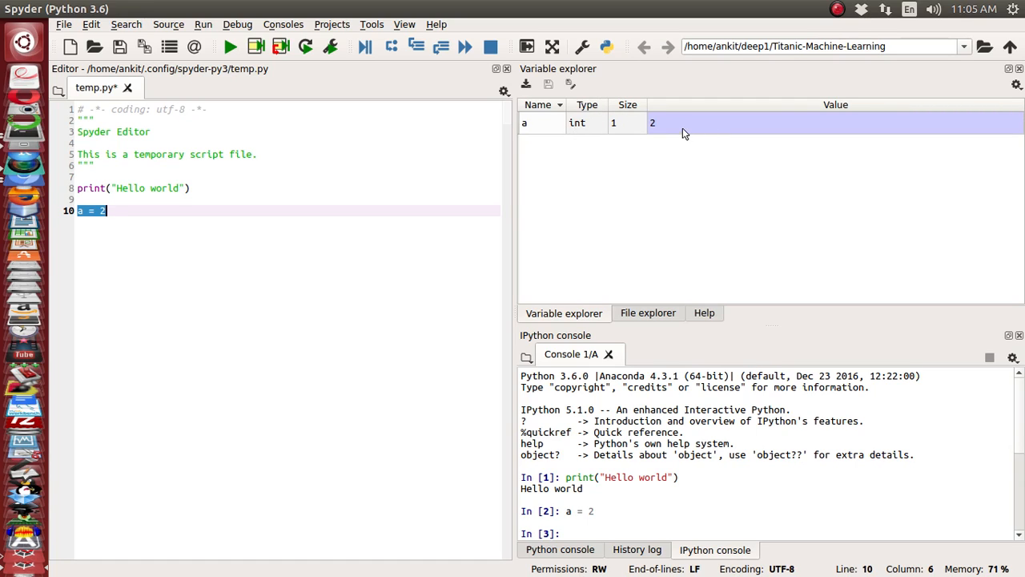
Add str = "Hi" on line 11 of temp.py and run only that line in the IPython console.
left_click(206, 213)
key("Return")
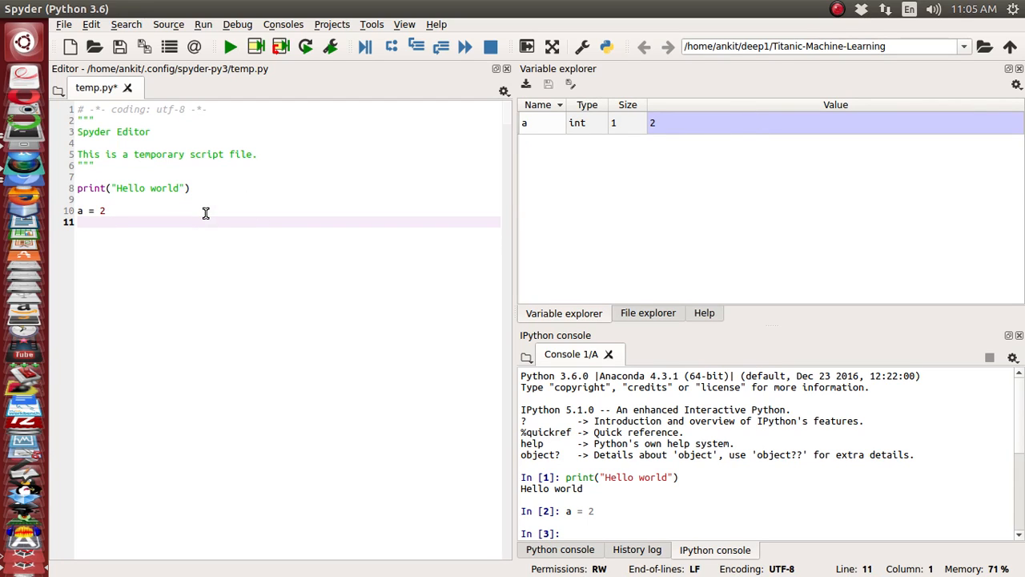
type("str ")
type("= \"\"")
type("Hi\"")
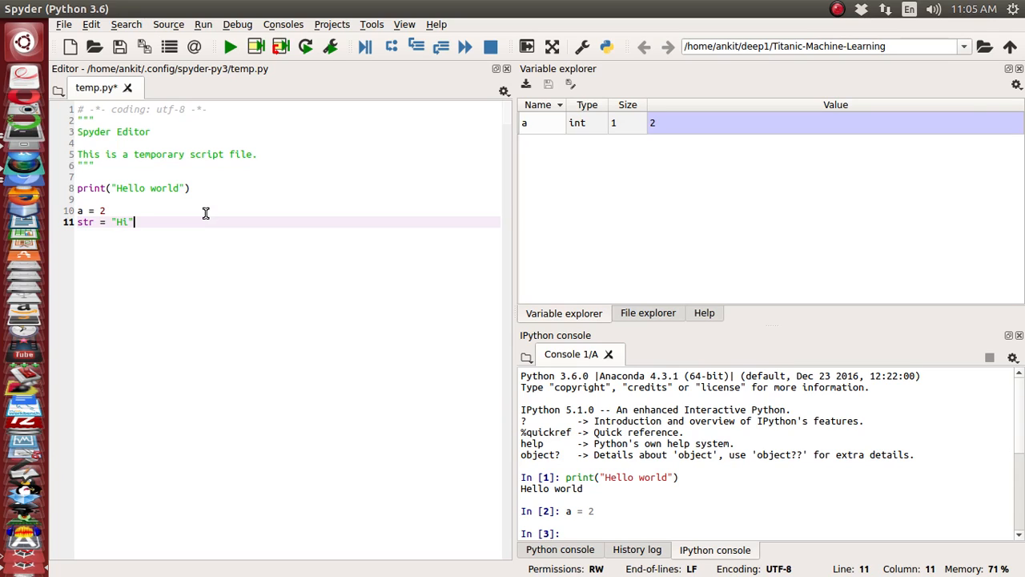
key("shift+Home")
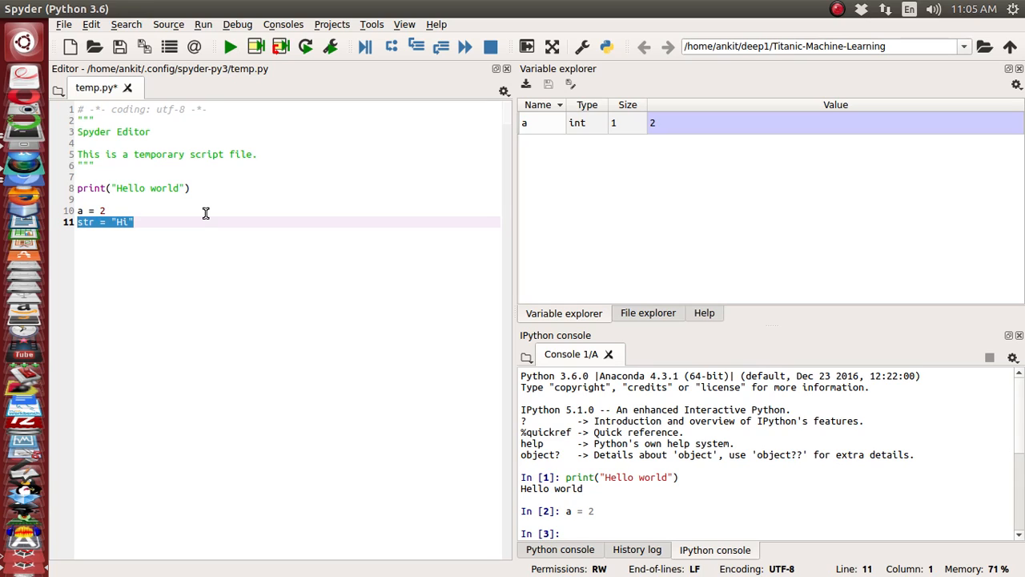
key("F9")
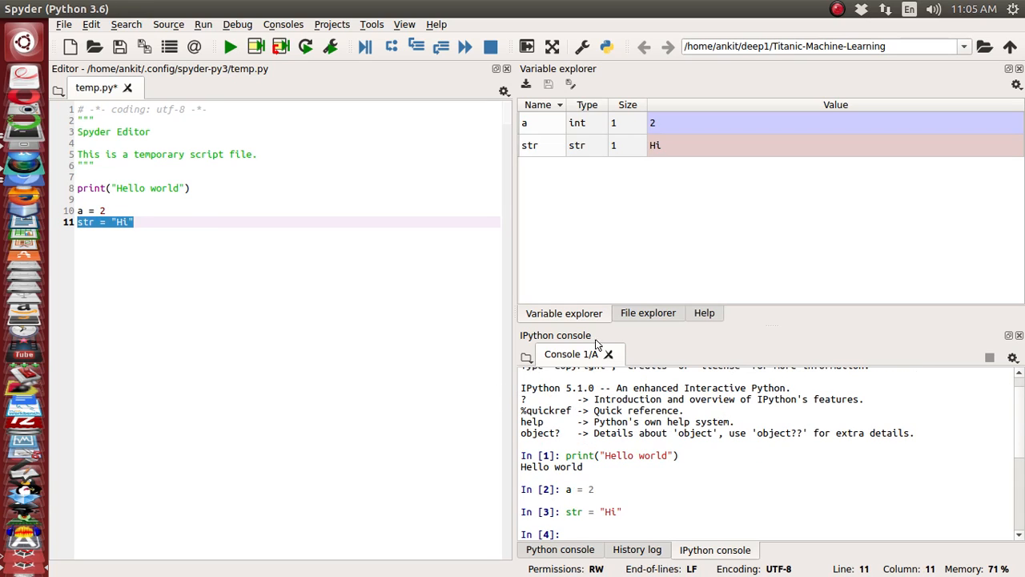